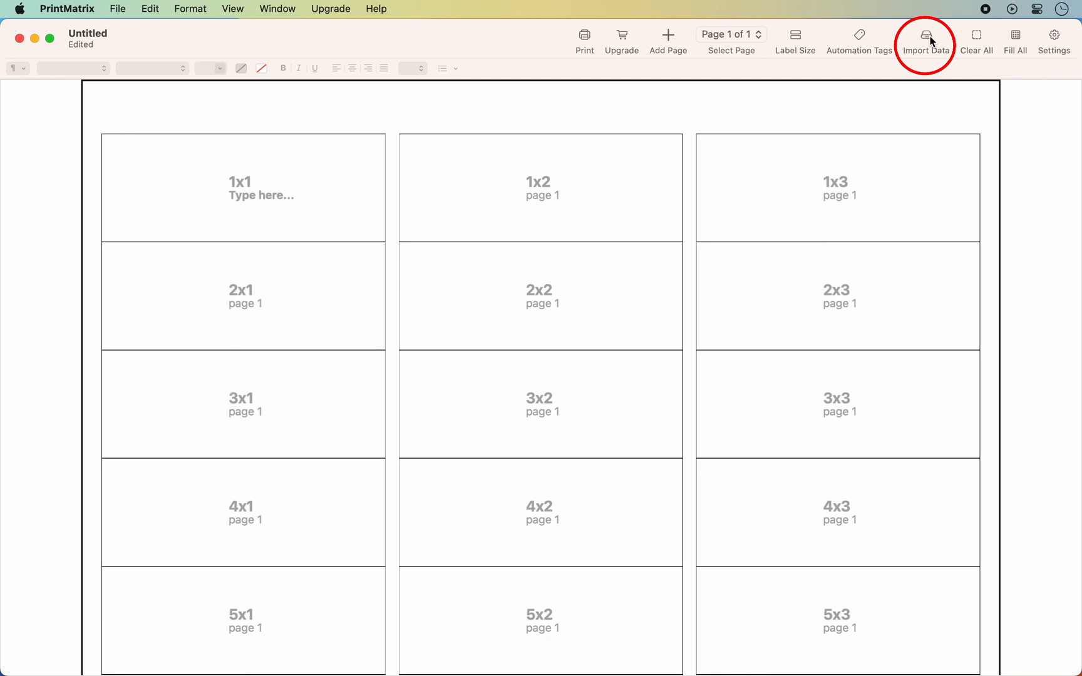
Bring up the Import Data dialog with its list of available import tags
{"action": "left_click", "coordinate": [930, 40]}
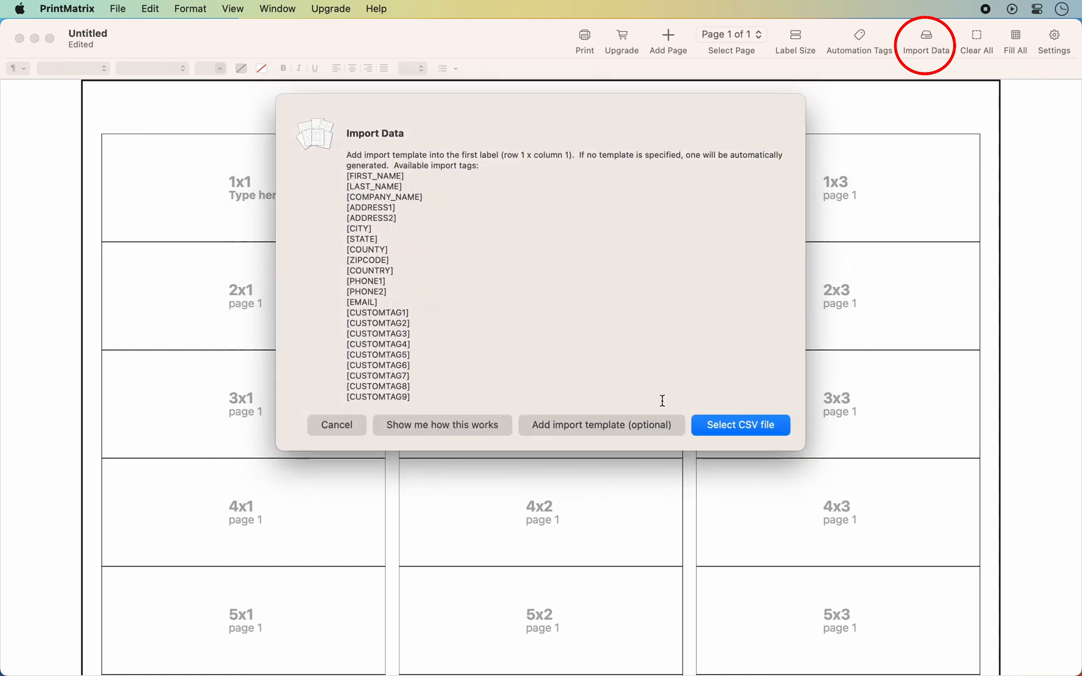
Insert the import template into the first label and center its three address lines
{"action": "left_click", "coordinate": [656, 423]}
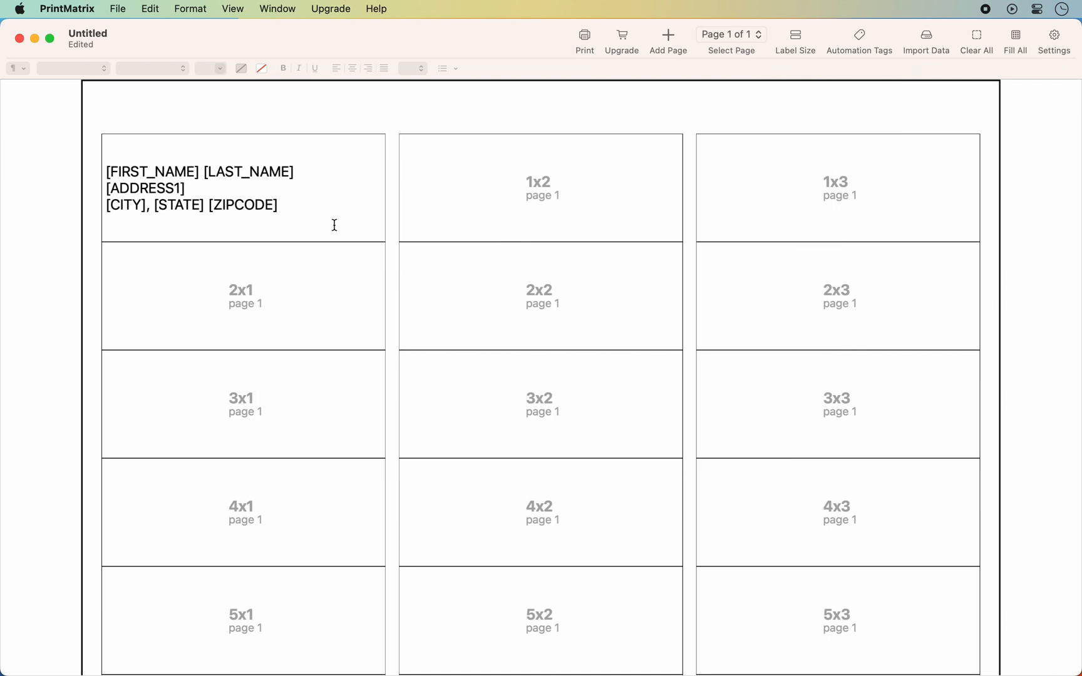
{"action": "left_click", "coordinate": [304, 207]}
{"action": "left_click_drag", "start_coordinate": [278, 206], "coordinate": [91, 176]}
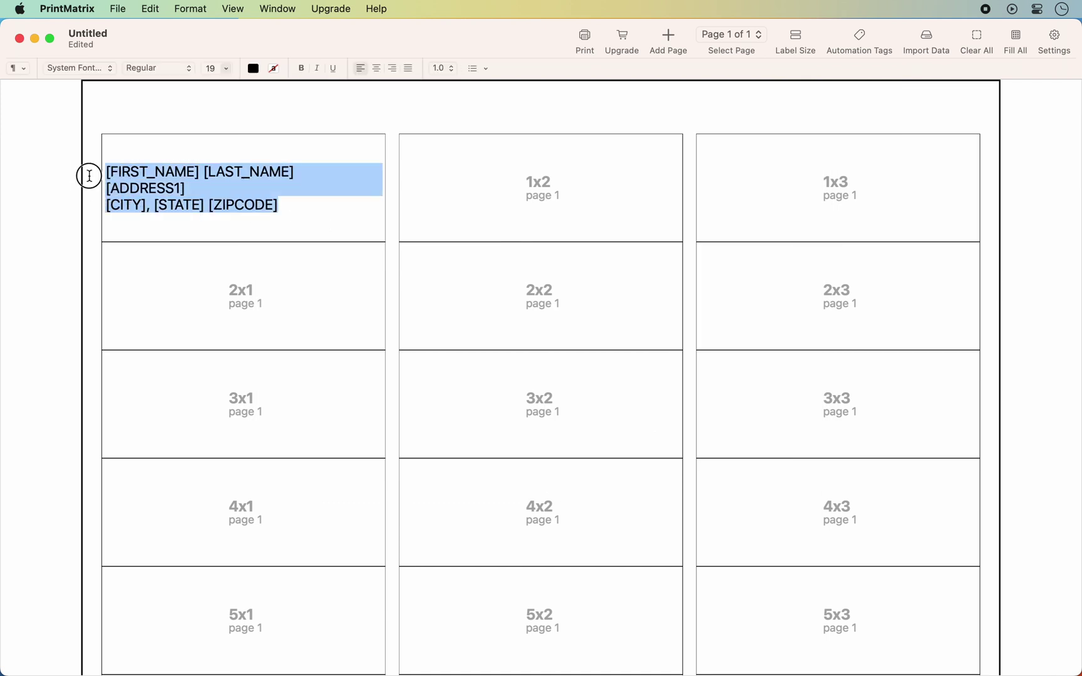
{"action": "left_click", "coordinate": [375, 68]}
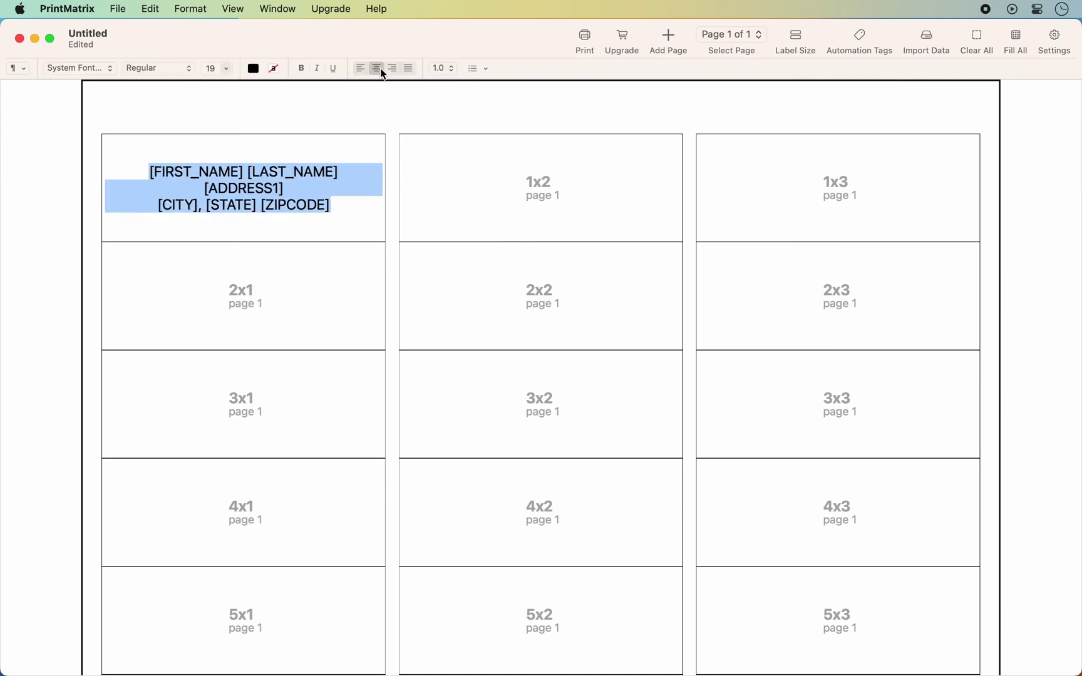
{"action": "left_click", "coordinate": [366, 213]}
Make the name line bold and start a new fourth line after the ZIPCODE tag for PHONE1
{"action": "left_click_drag", "start_coordinate": [342, 173], "coordinate": [149, 177]}
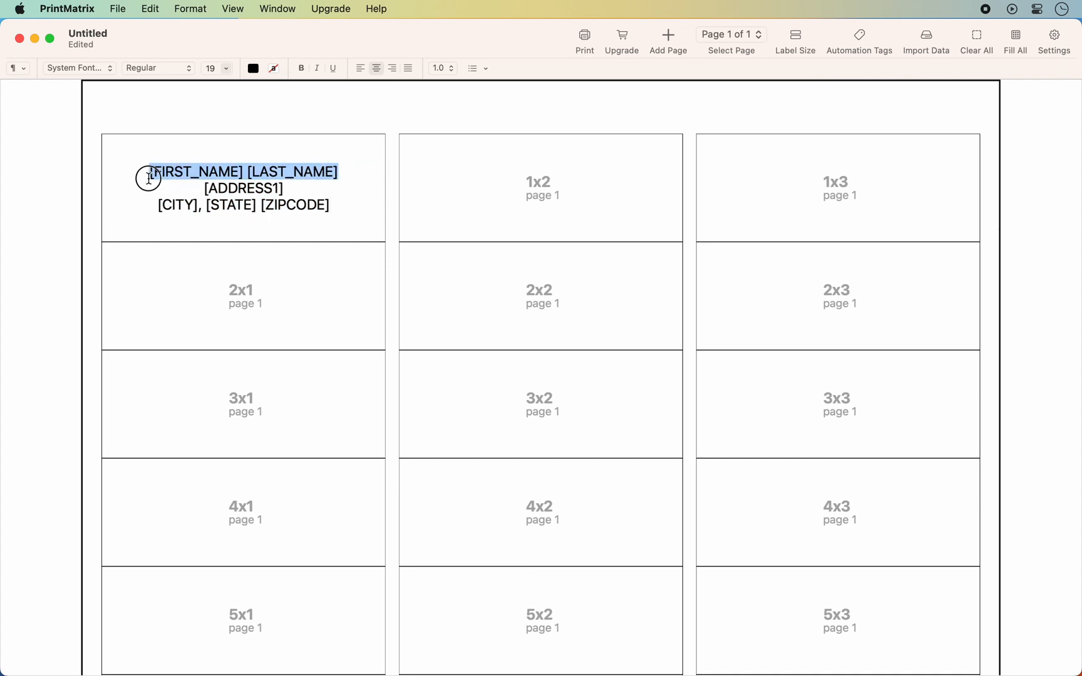
{"action": "left_click", "coordinate": [302, 68]}
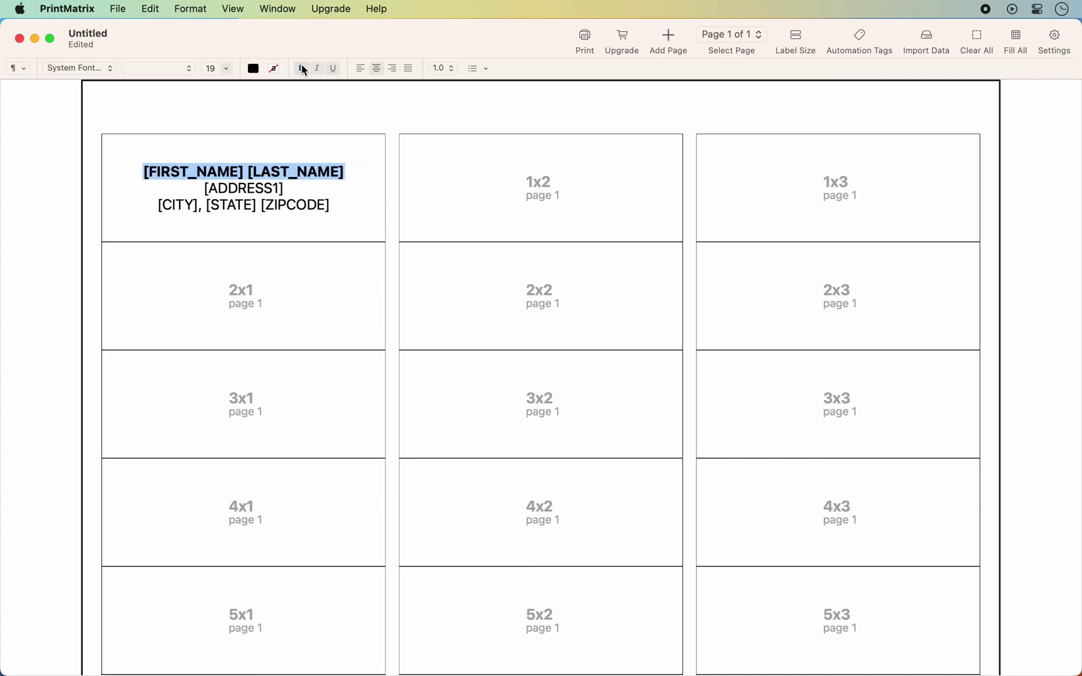
{"action": "left_click", "coordinate": [340, 209]}
{"action": "key", "text": "Return"}
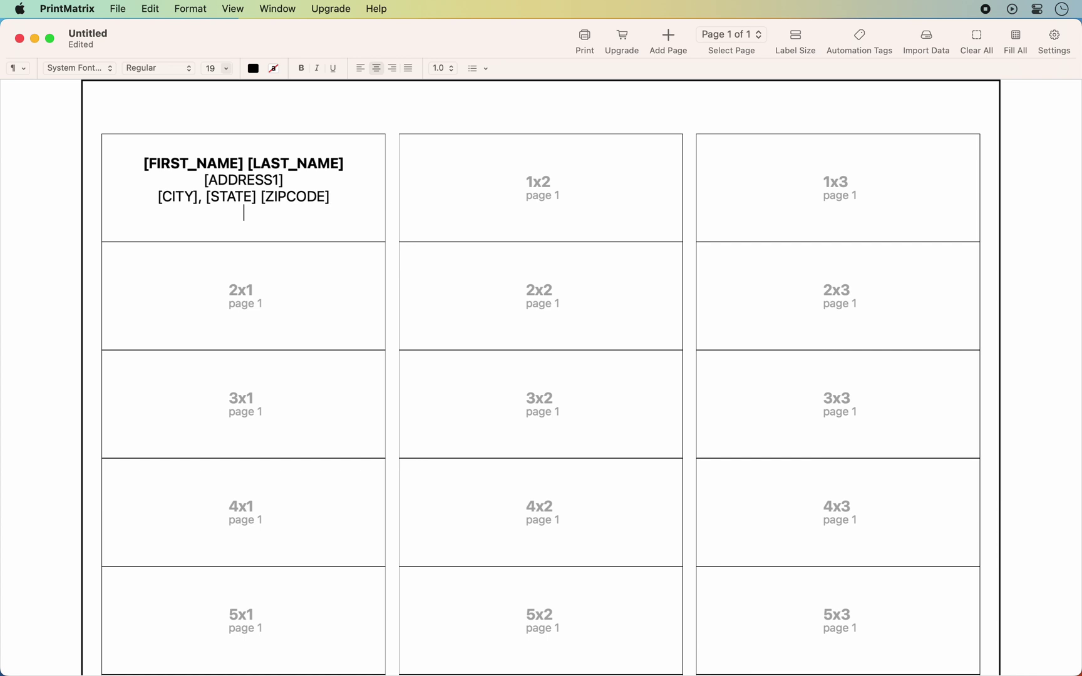
{"action": "type", "text": "[PHO"}
{"action": "type", "text": "NE1]"}
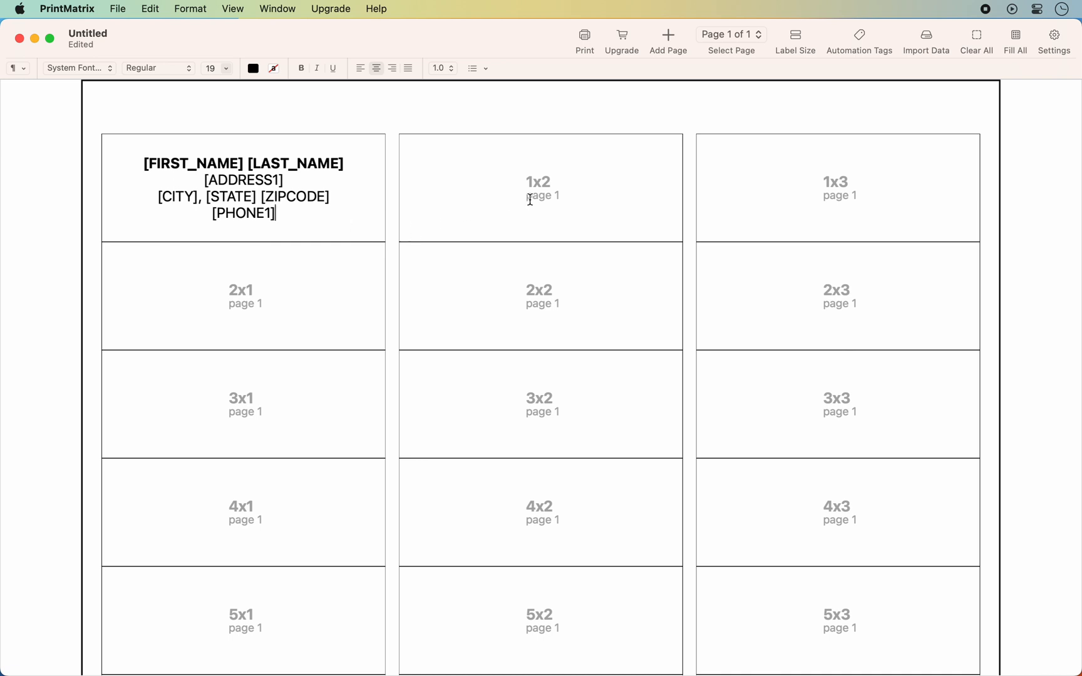
Load DummyContacts.csv from the Desktop as the import source, bringing up its column mapping
{"action": "left_click", "coordinate": [929, 34]}
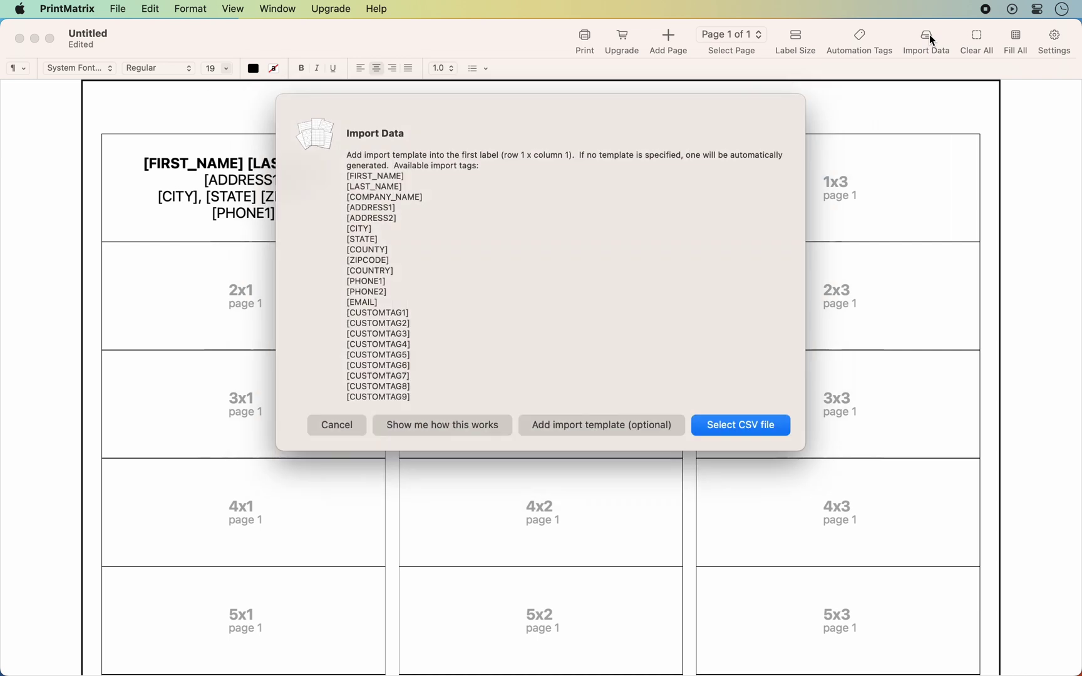
{"action": "left_click", "coordinate": [780, 424]}
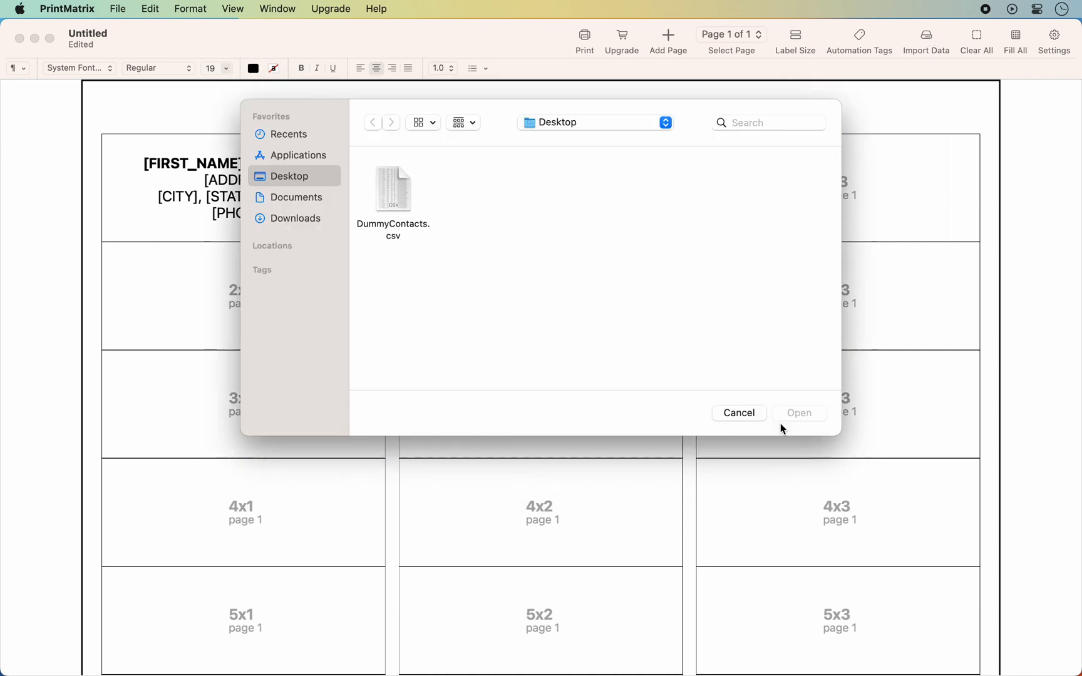
{"action": "left_click", "coordinate": [396, 197]}
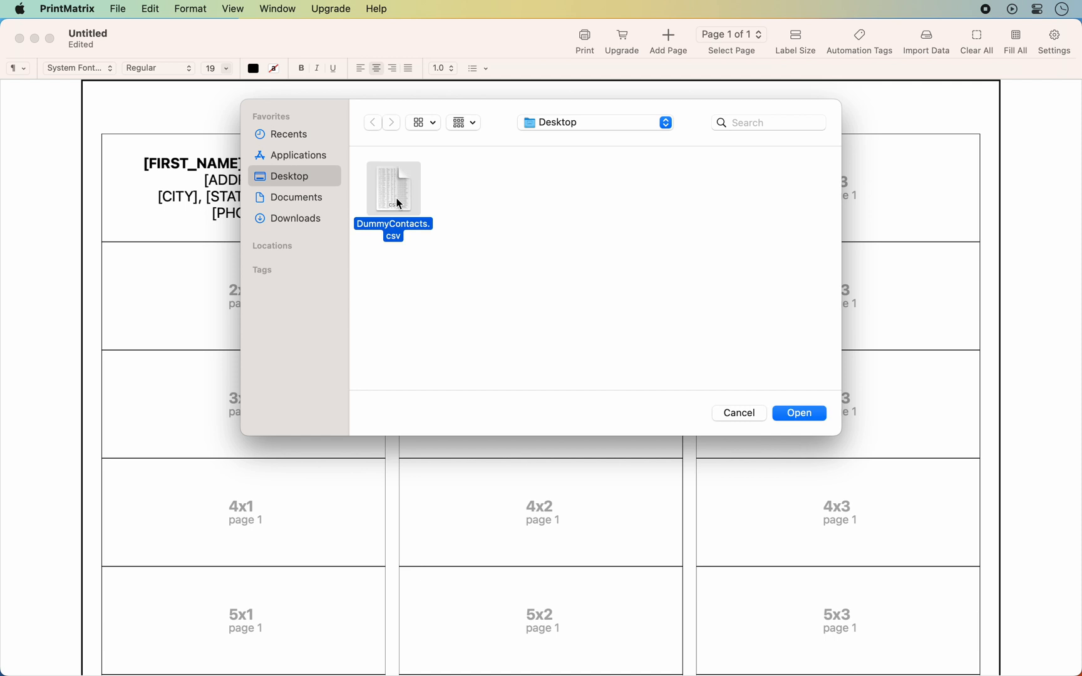
{"action": "left_click", "coordinate": [819, 412]}
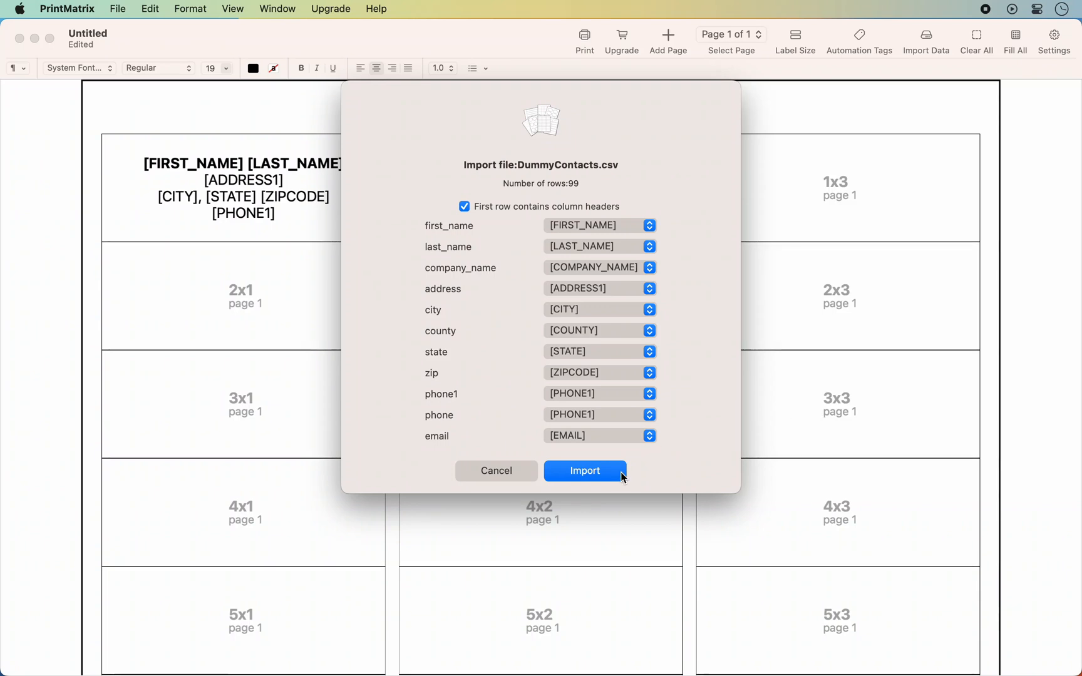
{"action": "left_click", "coordinate": [650, 225]}
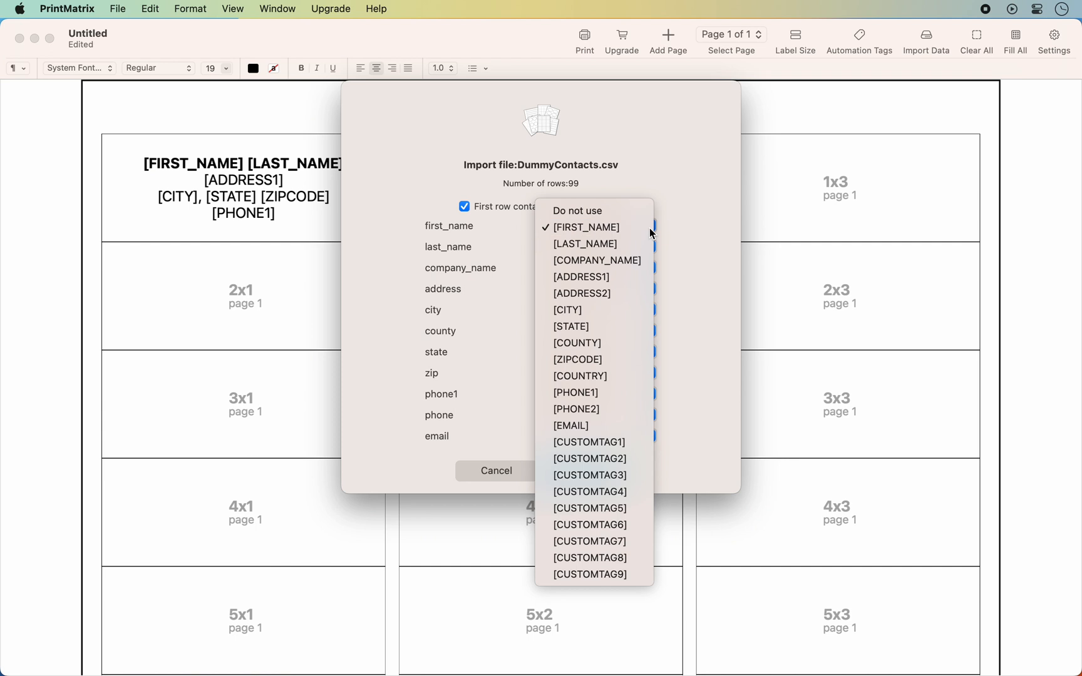
{"action": "left_click", "coordinate": [591, 226]}
{"action": "left_click", "coordinate": [652, 246]}
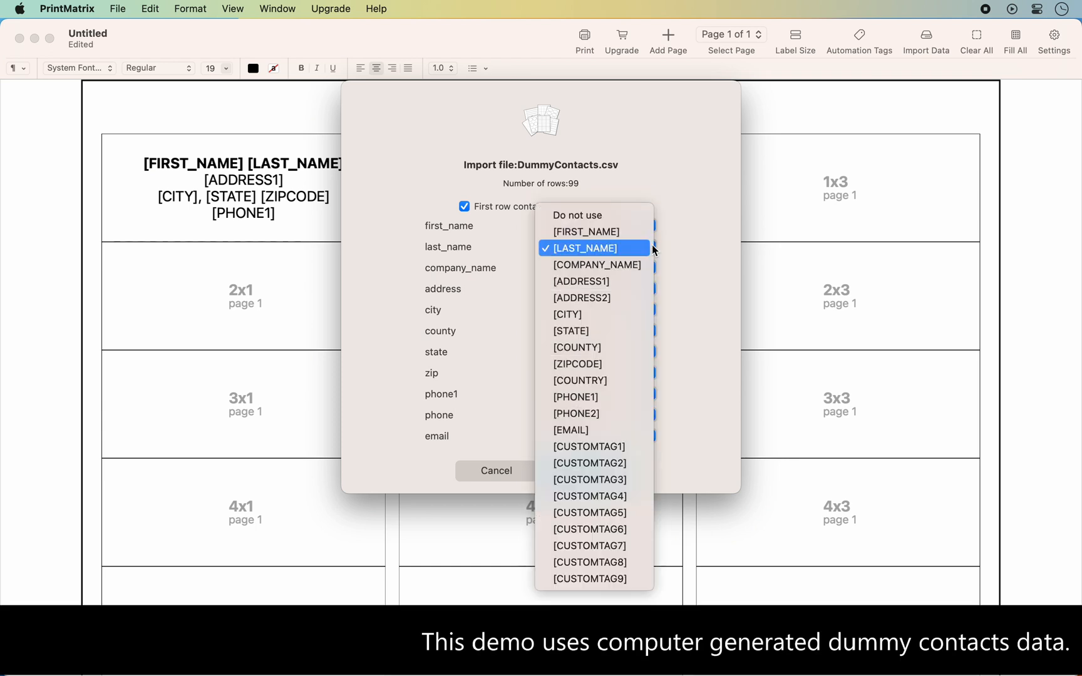
{"action": "left_click", "coordinate": [654, 249]}
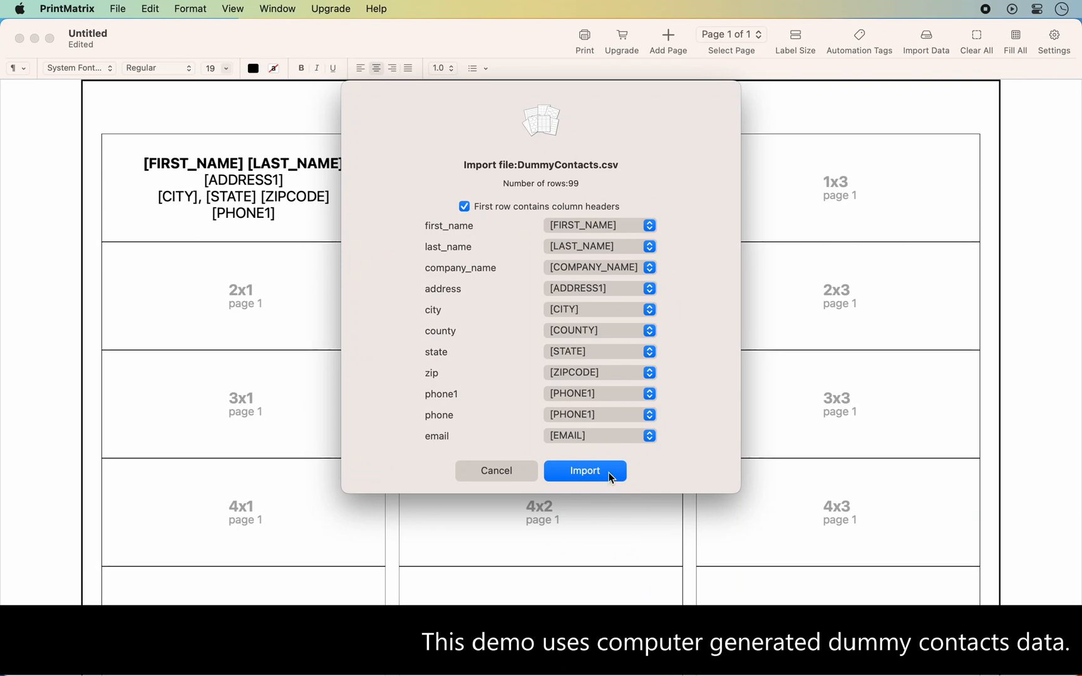
{"action": "left_click", "coordinate": [610, 476]}
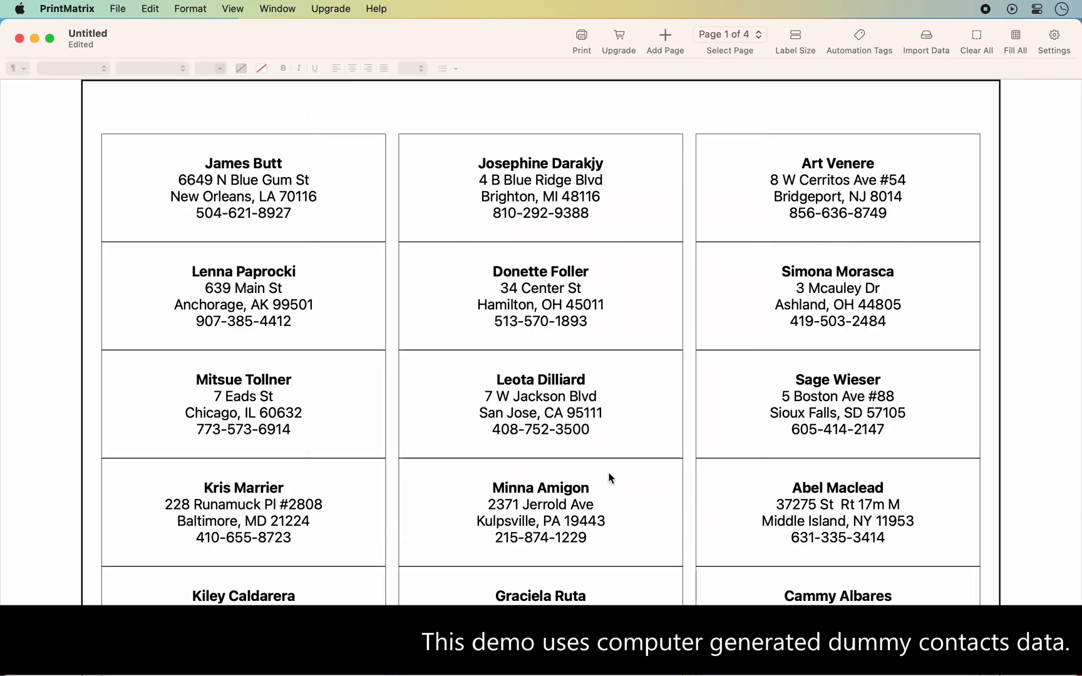
{"action": "scroll", "coordinate": [1032, 541], "scroll_direction": "down", "scroll_amount": 4}
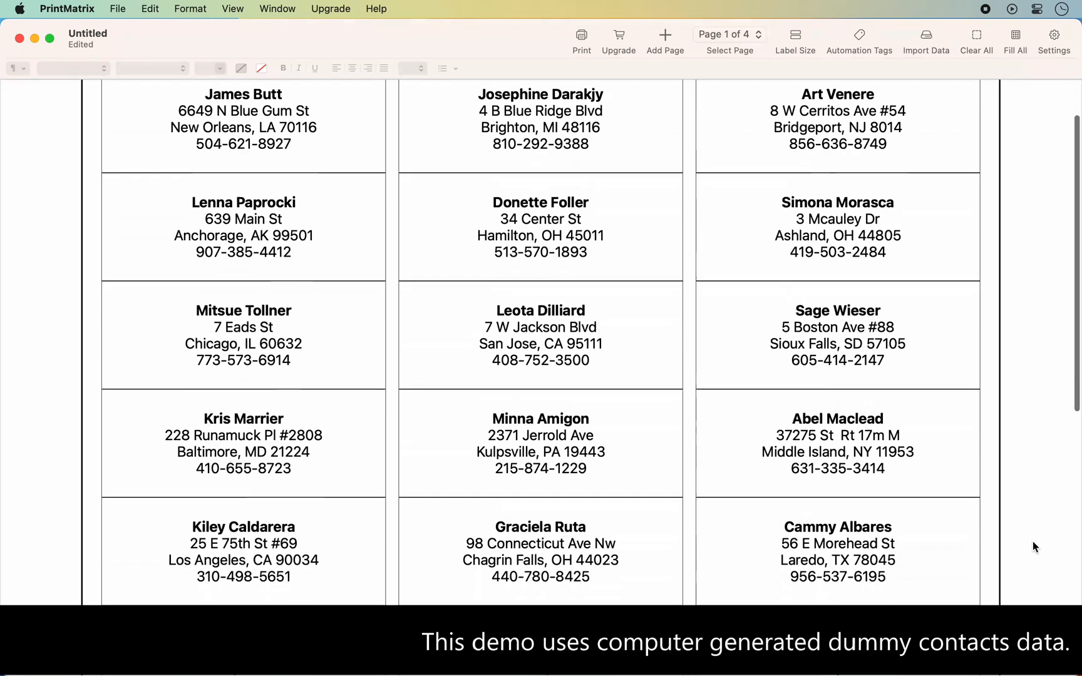
{"action": "scroll", "coordinate": [1033, 541], "scroll_direction": "down", "scroll_amount": 4}
{"action": "scroll", "coordinate": [1032, 541], "scroll_direction": "down", "scroll_amount": 4}
{"action": "scroll", "coordinate": [1032, 540], "scroll_direction": "down", "scroll_amount": 3}
{"action": "scroll", "coordinate": [1032, 541], "scroll_direction": "up", "scroll_amount": 8}
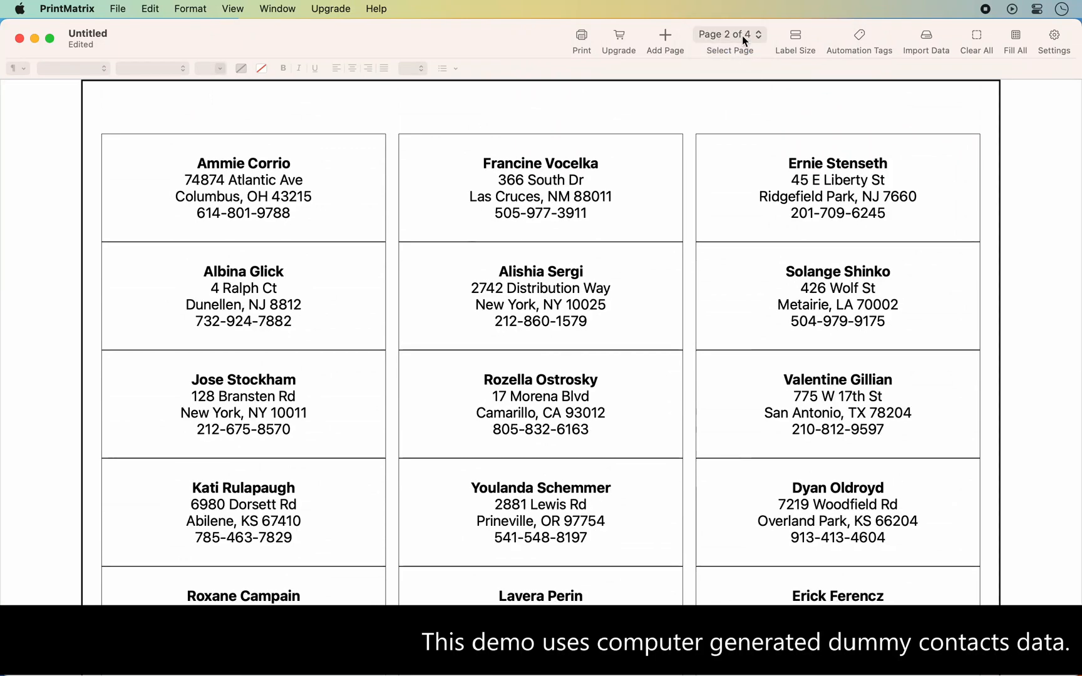
Return from page 2 to page 1 of the filled contact labels via Select Page
{"action": "left_click", "coordinate": [744, 37]}
{"action": "left_click", "coordinate": [747, 22]}
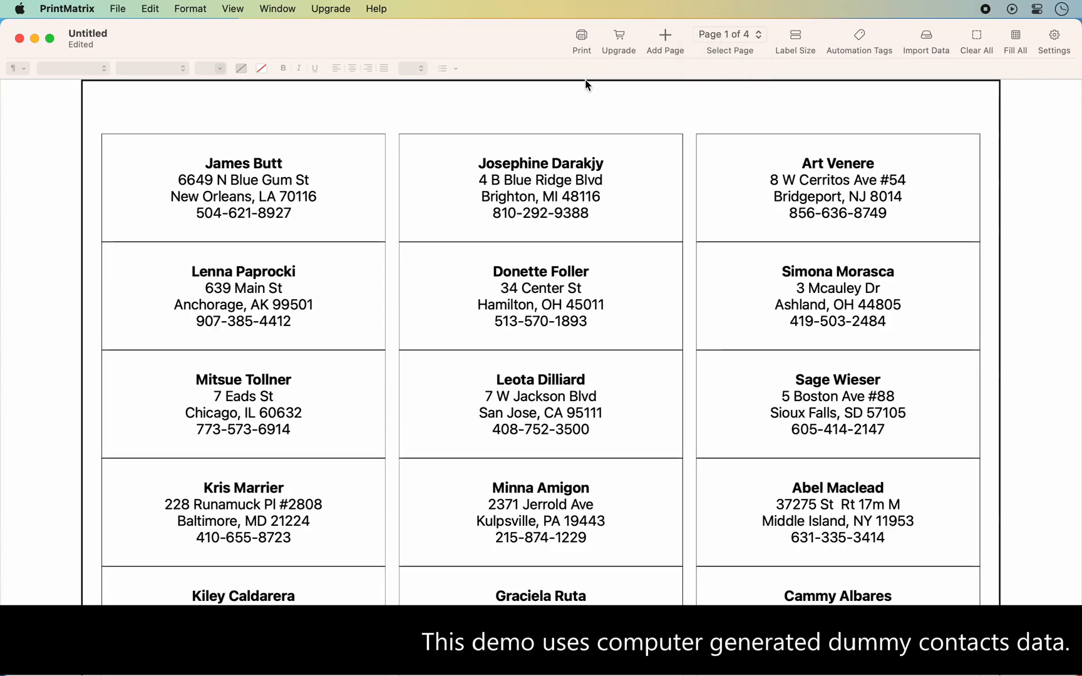
Bring up the print settings covering all four pages of contact labels
{"action": "left_click", "coordinate": [580, 35]}
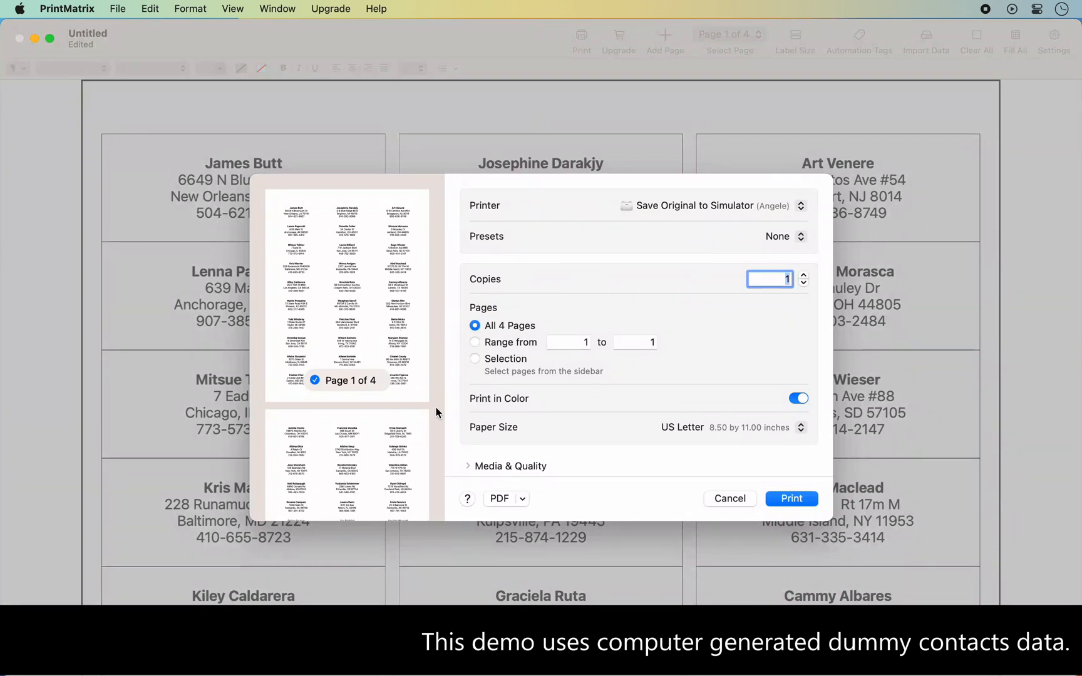
{"action": "scroll", "coordinate": [436, 407], "scroll_direction": "down", "scroll_amount": 5}
{"action": "scroll", "coordinate": [436, 406], "scroll_direction": "down", "scroll_amount": 3}
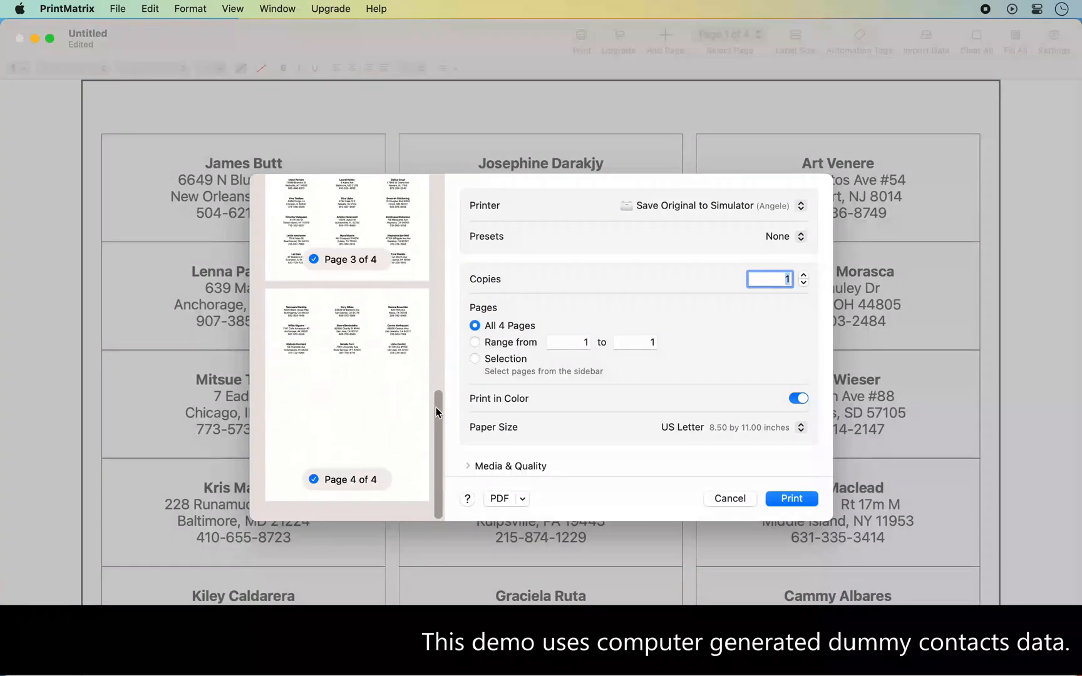
{"action": "scroll", "coordinate": [436, 407], "scroll_direction": "up", "scroll_amount": 2}
{"action": "scroll", "coordinate": [436, 406], "scroll_direction": "up", "scroll_amount": 6}
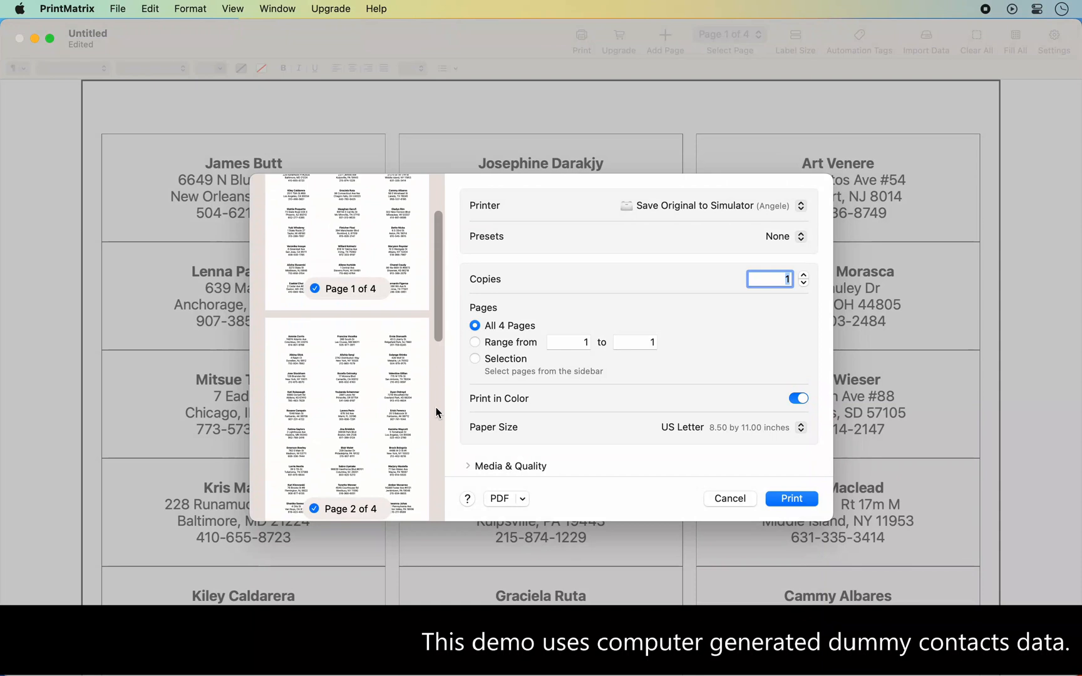
{"action": "scroll", "coordinate": [436, 407], "scroll_direction": "up", "scroll_amount": 3}
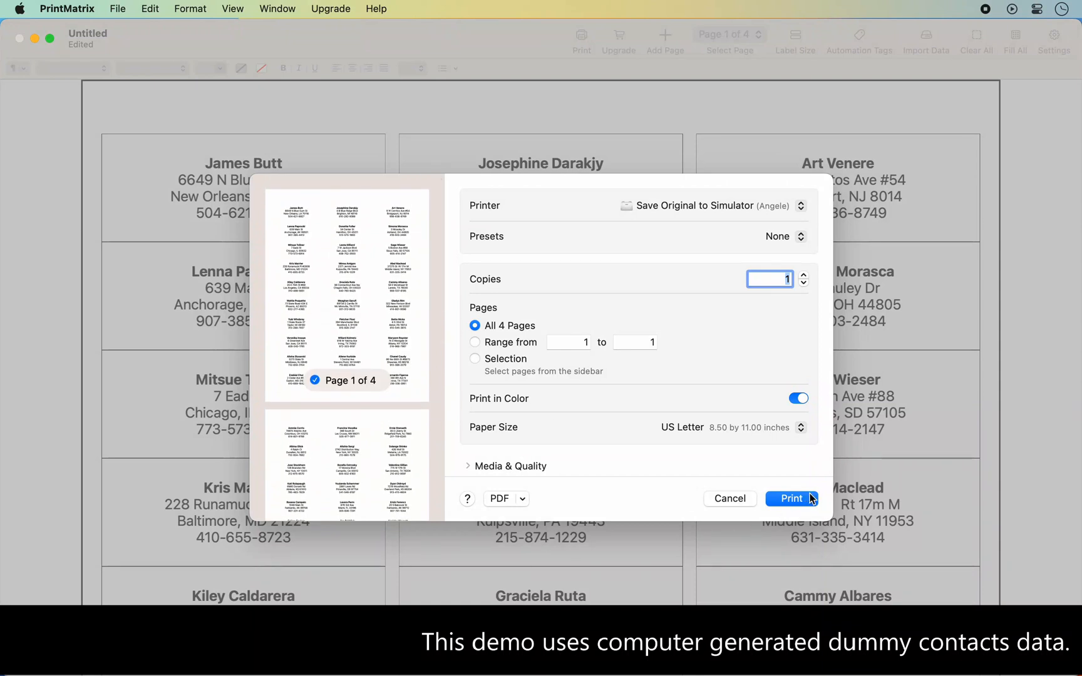